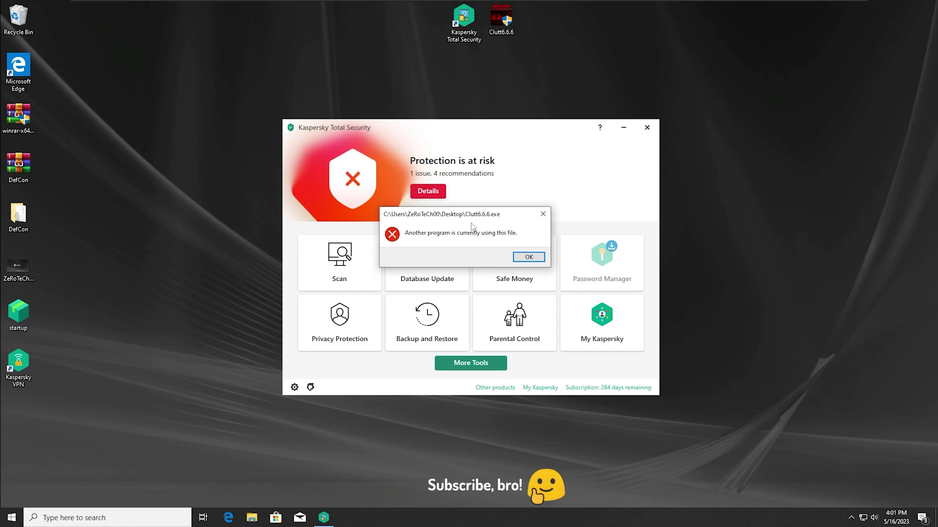
# Nudge the Clutt6.6.6.exe file-in-use error aside and bring the Kaspersky main window to the front.
pyautogui.moveTo(452, 219); pyautogui.dragTo(454, 221)
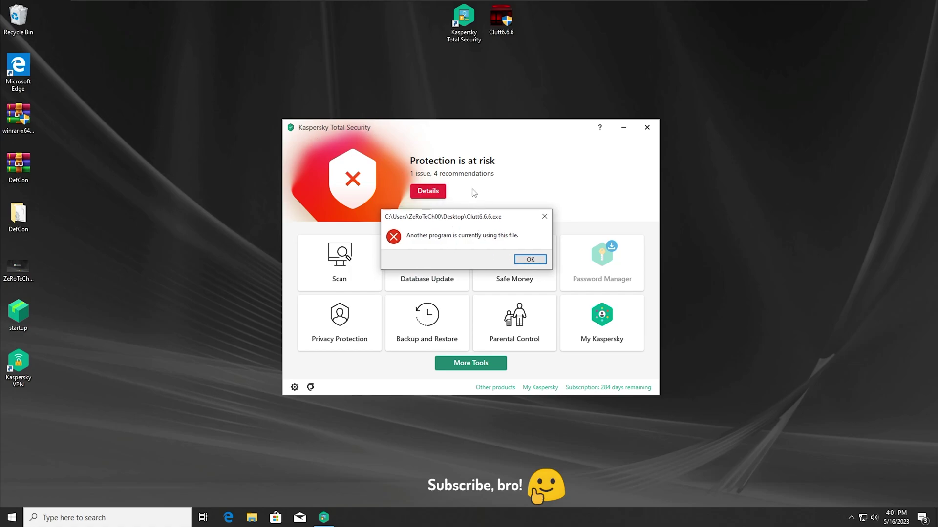
pyautogui.click(352, 274)
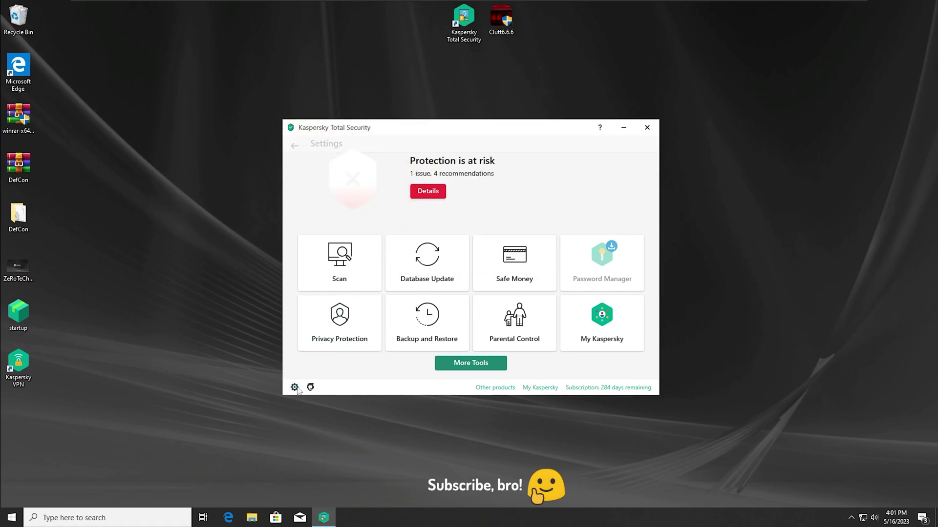
# Leave the finished Quick Scan with no threats and return to the home screen.
pyautogui.click(295, 146)
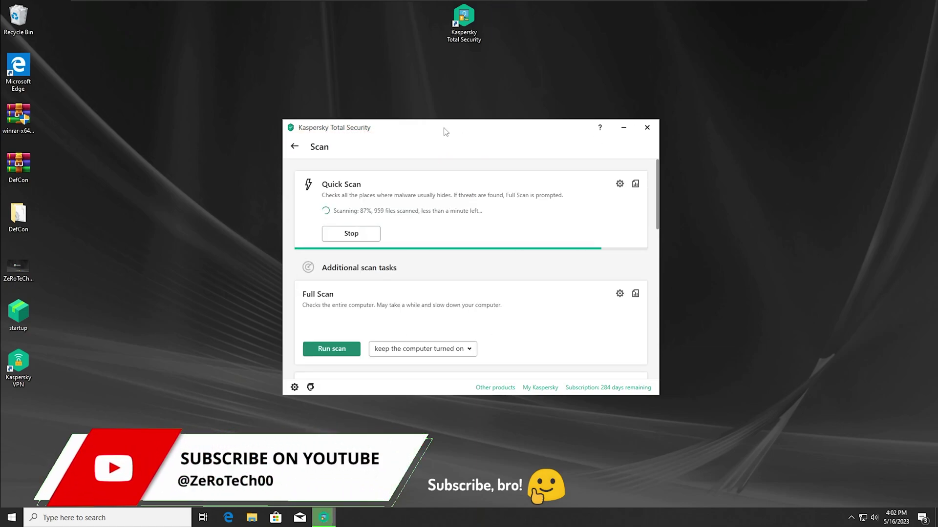
pyautogui.moveTo(461, 133)
pyautogui.mouseDown()
pyautogui.moveTo(482, 115)
pyautogui.moveTo(467, 128)
pyautogui.mouseUp()
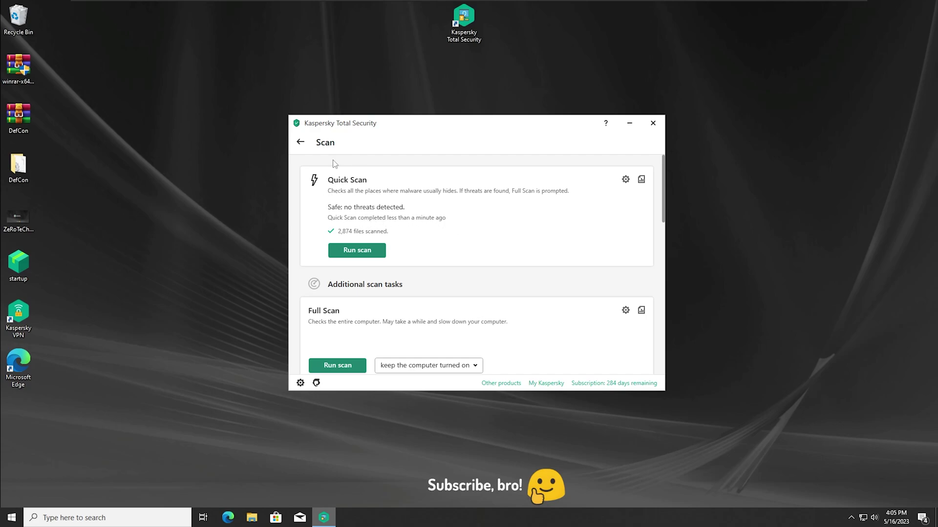
pyautogui.click(300, 142)
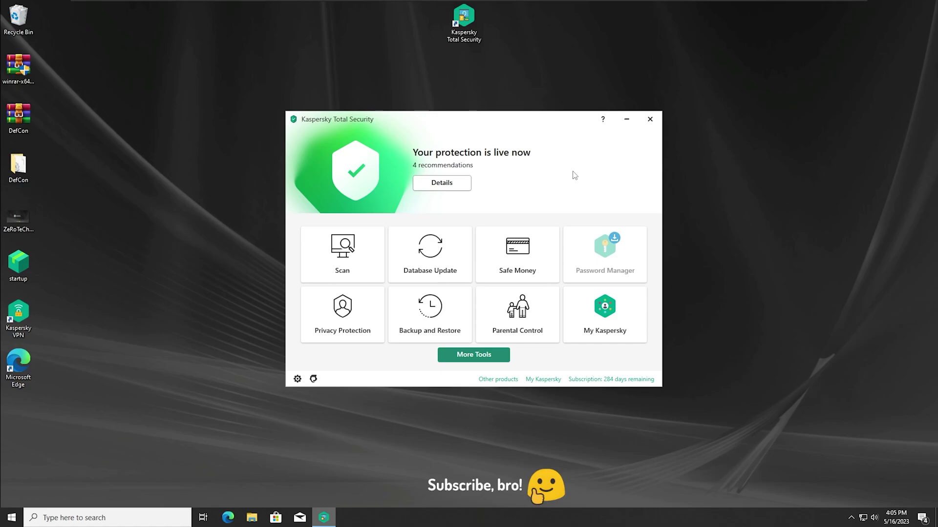
# Turn off Application Control in Protection settings and confirm disabling it.
pyautogui.click(297, 379)
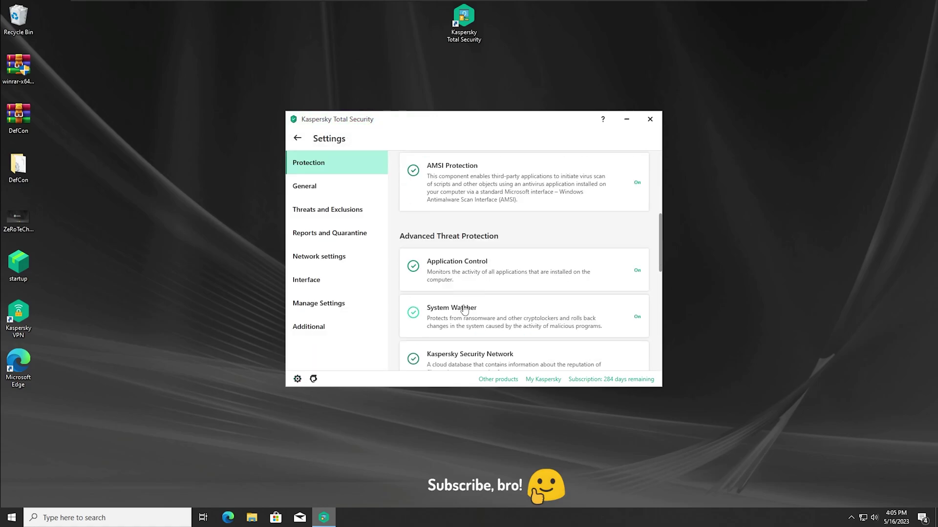
pyautogui.scroll(-1, 451, 244)
pyautogui.click(464, 230)
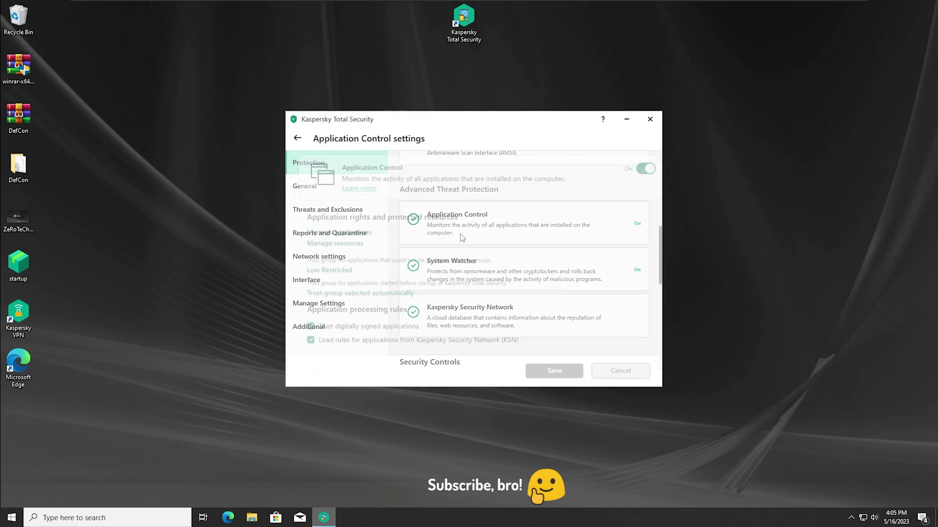
pyautogui.click(637, 170)
pyautogui.click(464, 321)
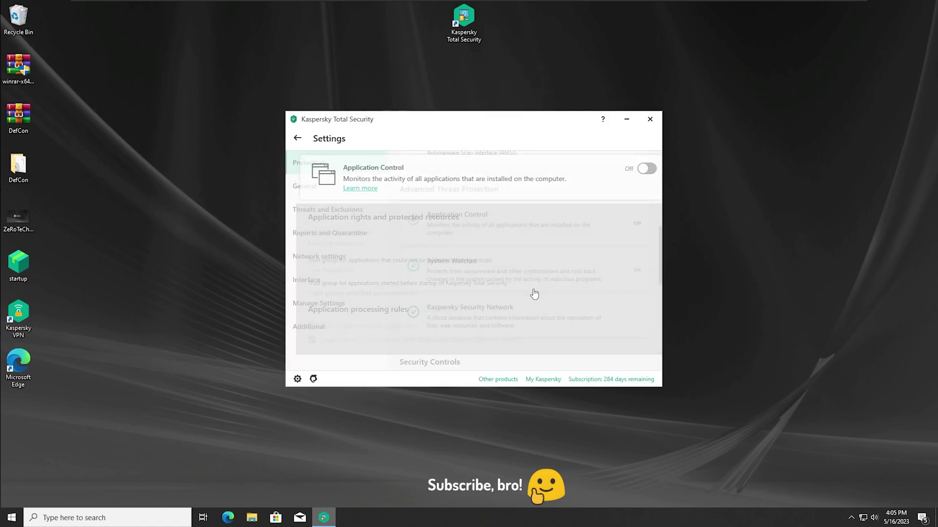
# Turn off System Watcher and confirm disabling it.
pyautogui.click(522, 267)
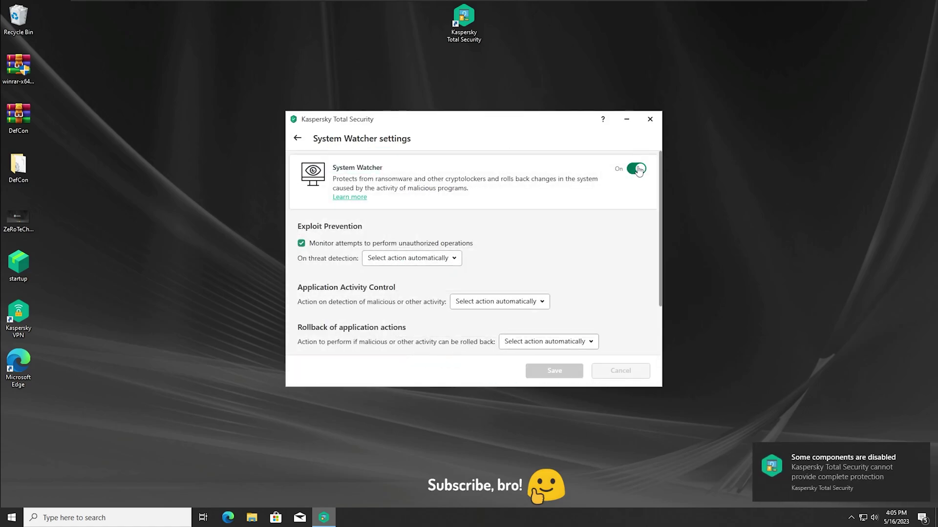
pyautogui.click(636, 168)
pyautogui.click(463, 333)
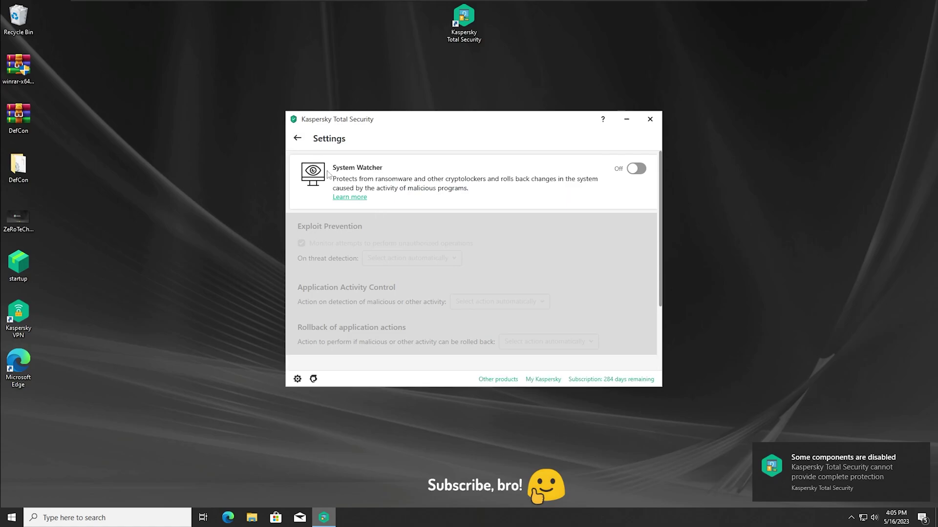
# Check that Kaspersky Security Network stays on, then go back to the home screen.
pyautogui.click(495, 306)
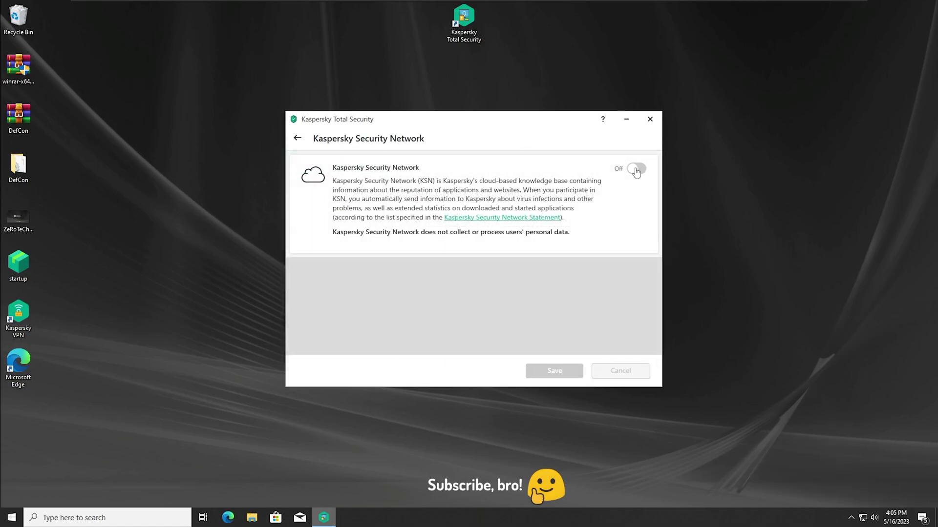
pyautogui.click(298, 138)
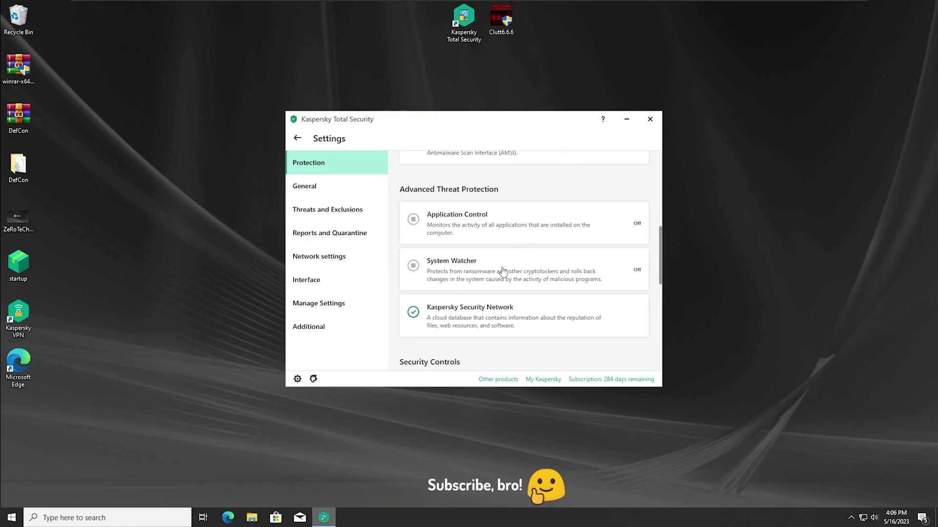
pyautogui.click(297, 138)
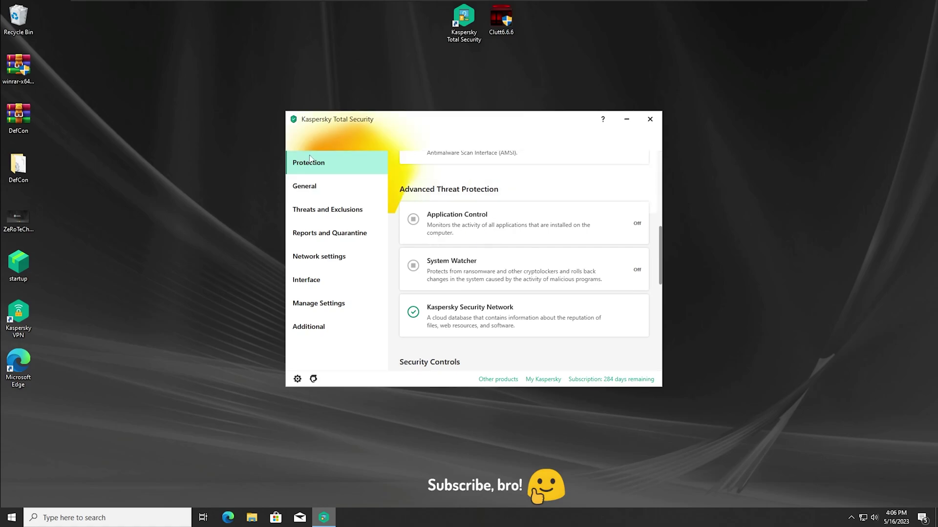
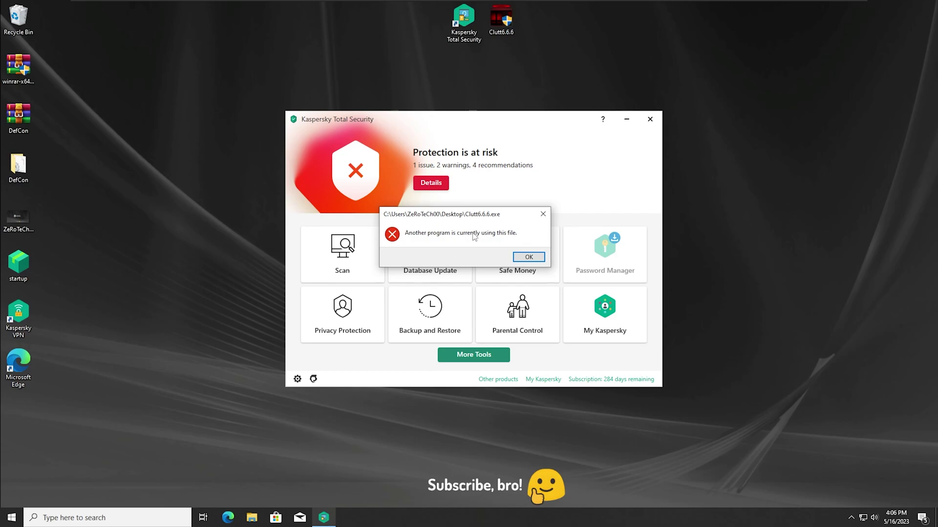
# Dismiss the file-in-use error and leave the finished Quick Scan page for the home screen.
pyautogui.click(518, 257)
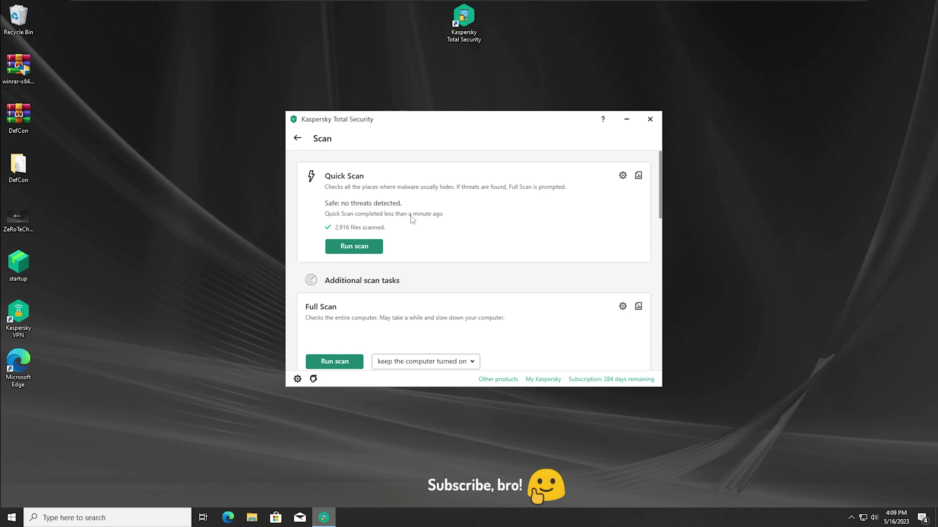
pyautogui.click(298, 138)
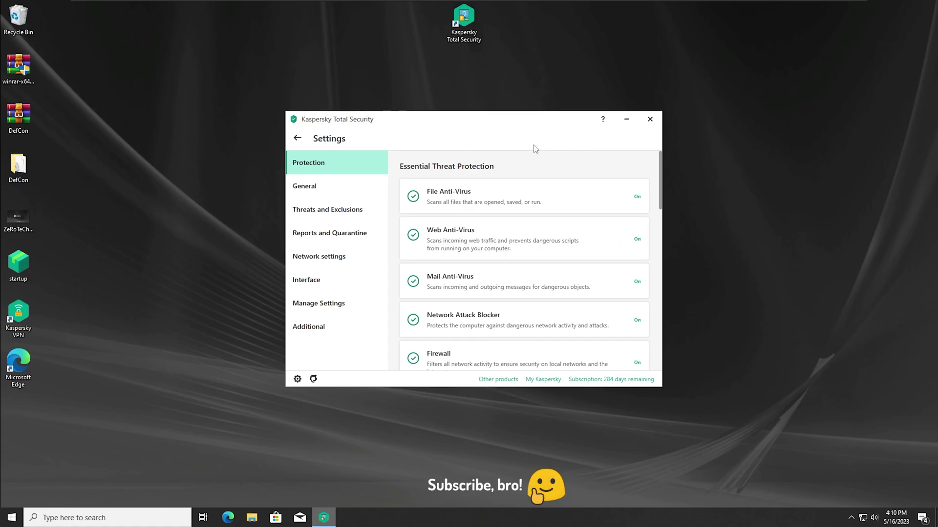
# Switch File Anti-Virus off in its settings, then save and confirm the change.
pyautogui.click(484, 191)
pyautogui.click(636, 168)
pyautogui.click(550, 370)
pyautogui.click(491, 312)
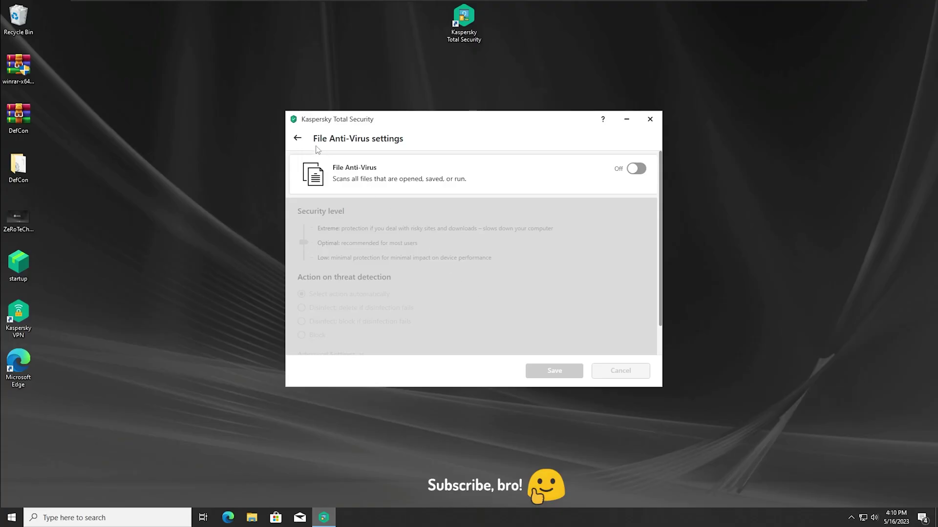
# Return through the protection settings list to the home screen showing 'Protection is at risk.'.
pyautogui.click(297, 138)
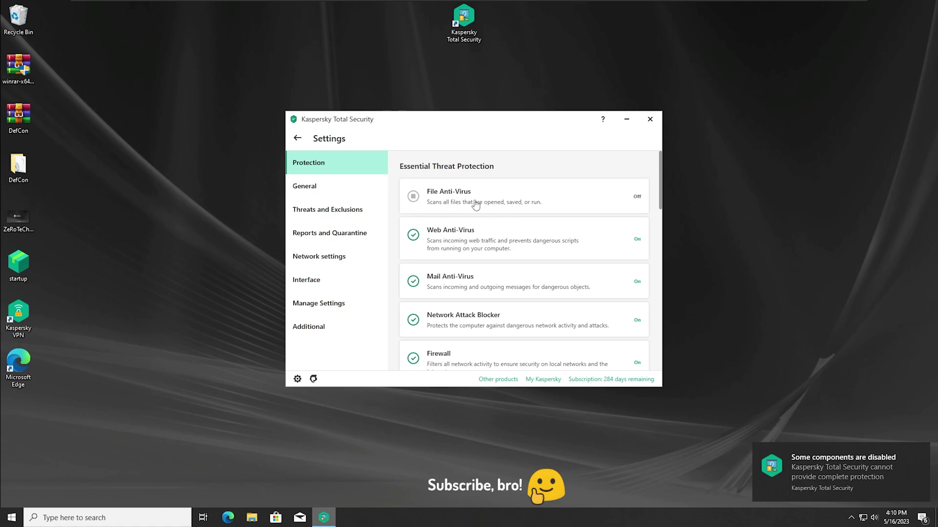
pyautogui.scroll(-2, 460, 244)
pyautogui.scroll(-2, 459, 244)
pyautogui.scroll(5, 420, 279)
pyautogui.click(297, 138)
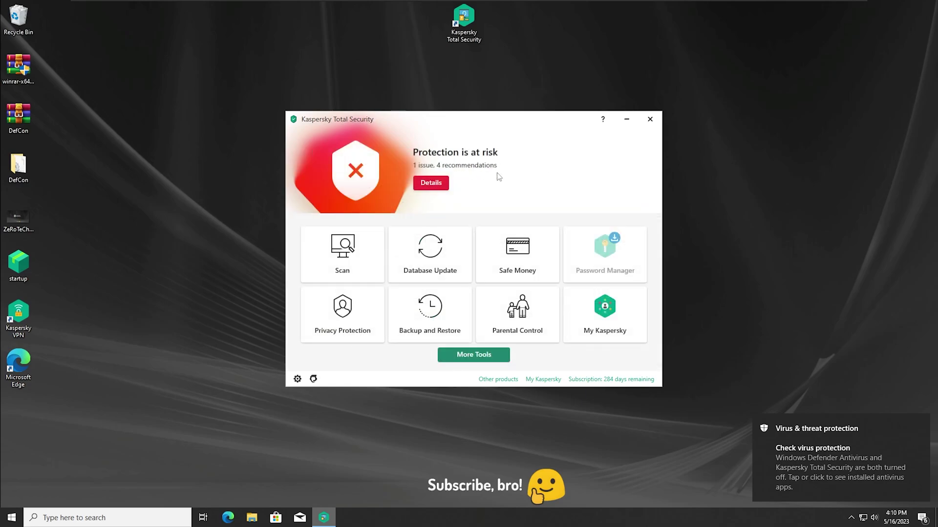
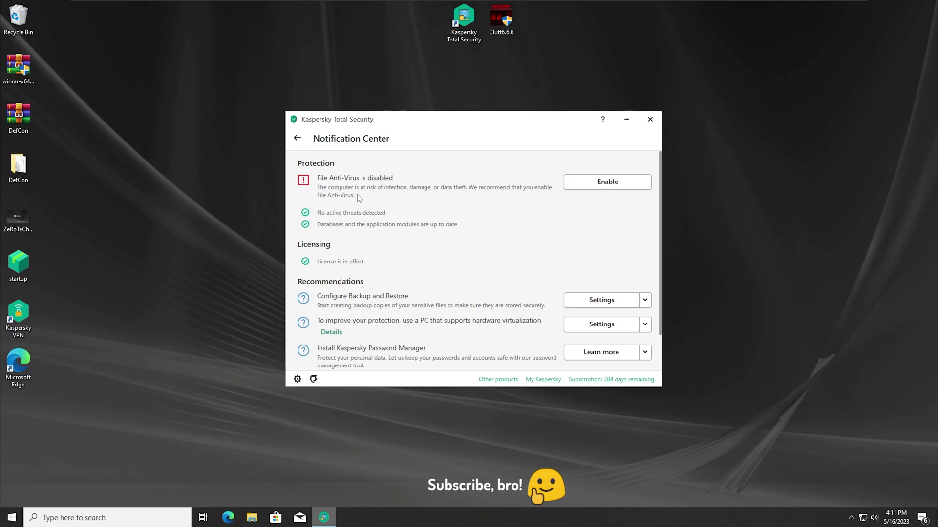
# Launch the Clutt6.6.6 sample from the desktop and dismiss the 'Windows cannot access' error.
pyautogui.doubleClick(506, 23)
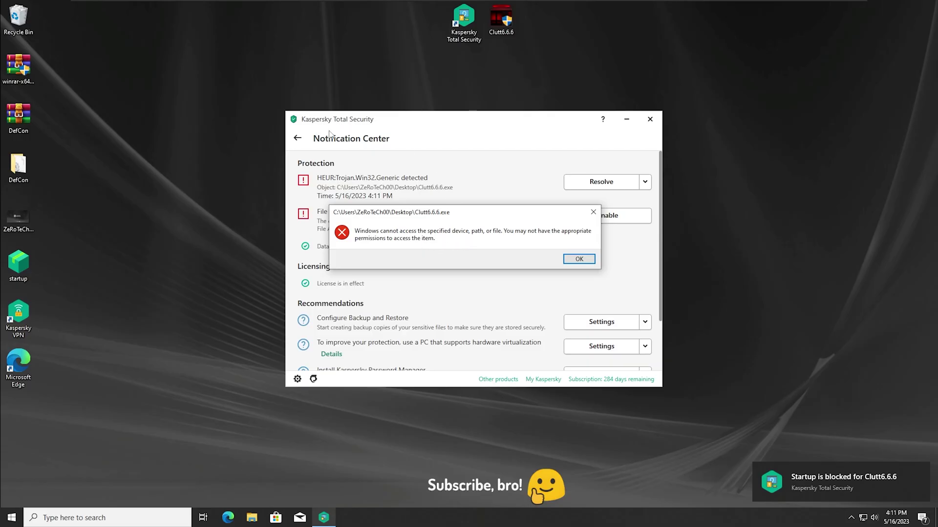
pyautogui.press('Return')
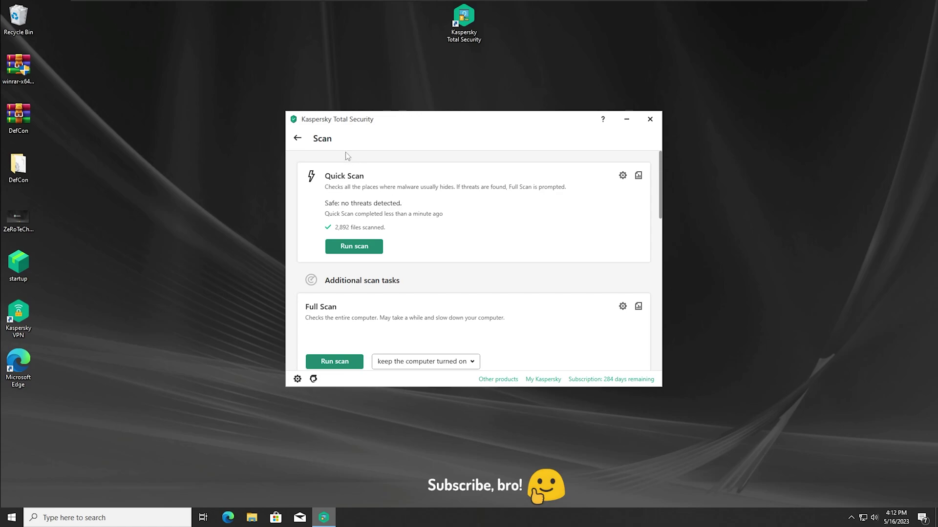
# Pause Kaspersky protection until manually resumed via the tray icon, then view the disabled-protection details.
pyautogui.click(297, 138)
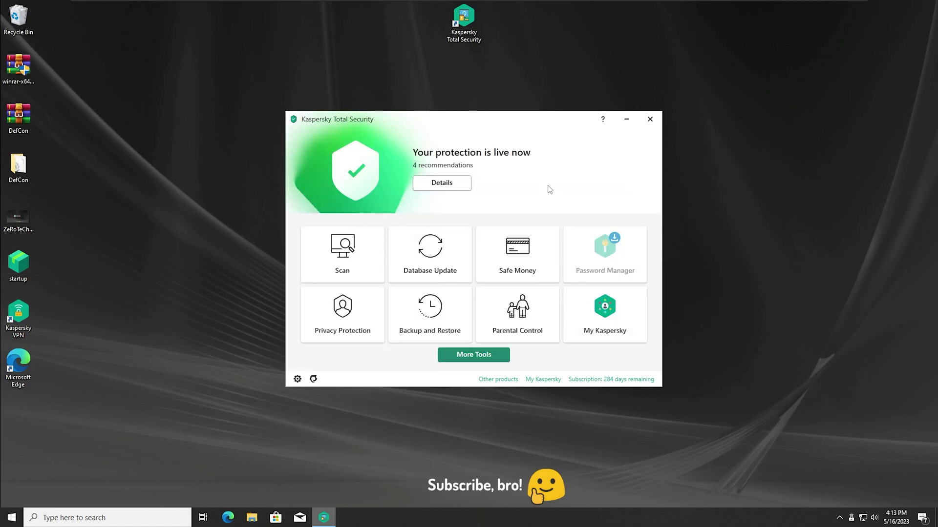
pyautogui.click(839, 517)
pyautogui.rightClick(831, 499)
pyautogui.click(860, 454)
pyautogui.click(436, 298)
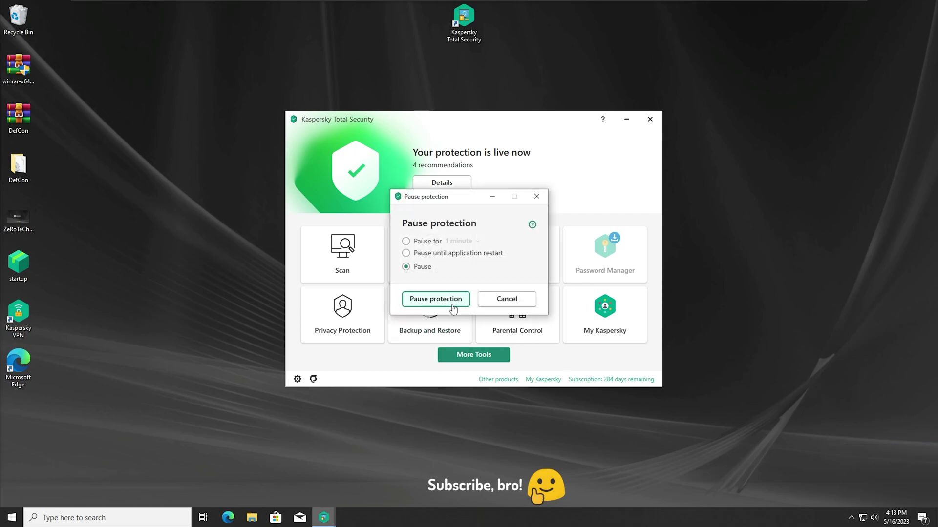
pyautogui.click(494, 318)
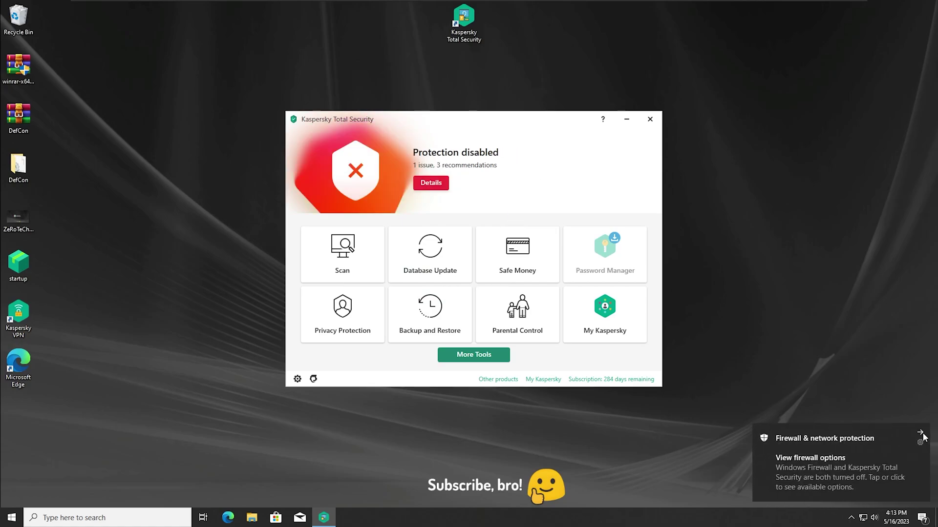
pyautogui.click(923, 436)
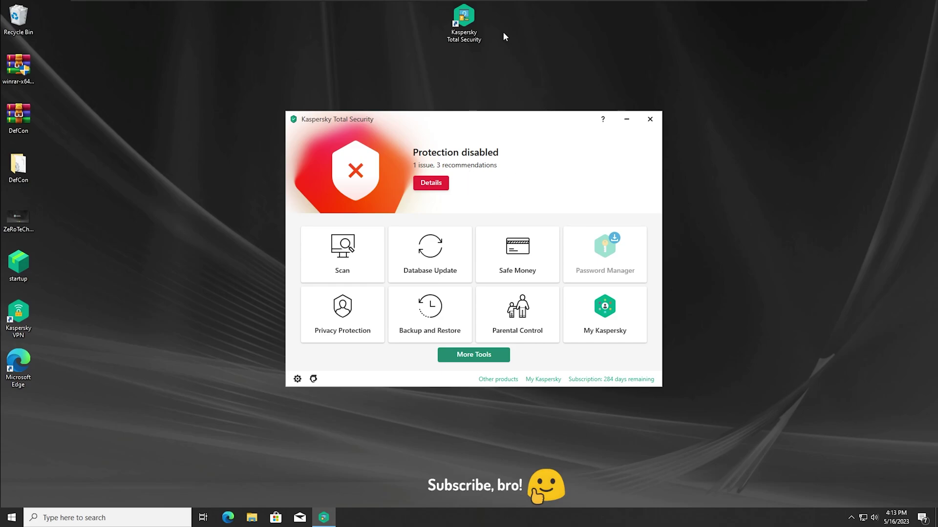
pyautogui.click(431, 183)
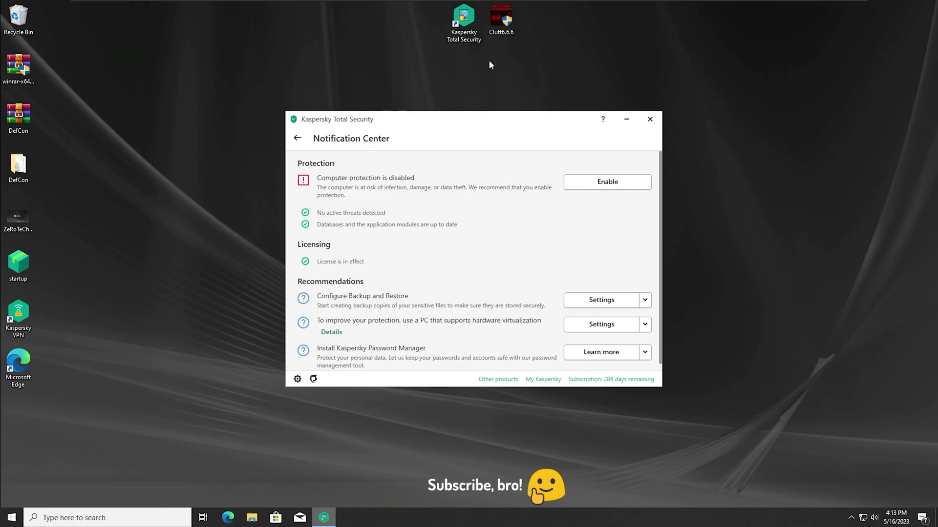
# Run Clutt6.6.6 again, allow it in the UAC prompt, and view the protection-at-risk details.
pyautogui.doubleClick(501, 19)
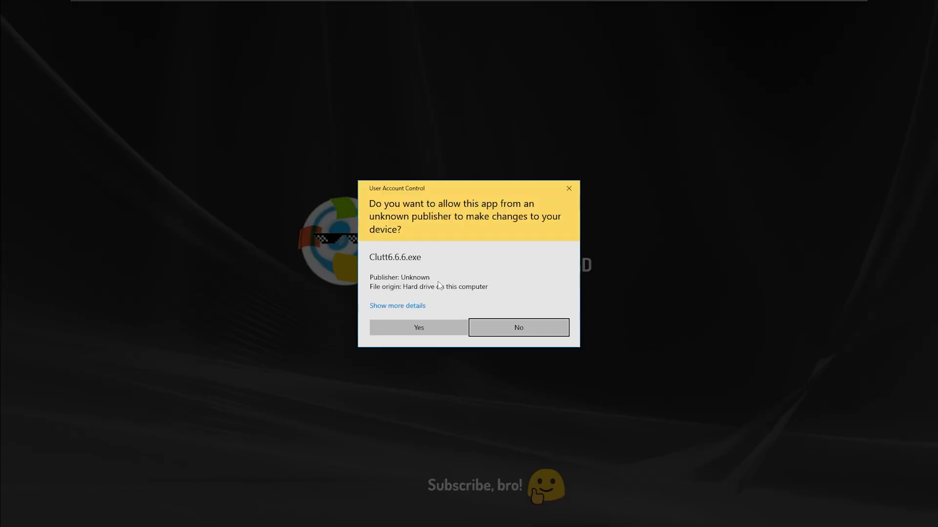
pyautogui.click(432, 323)
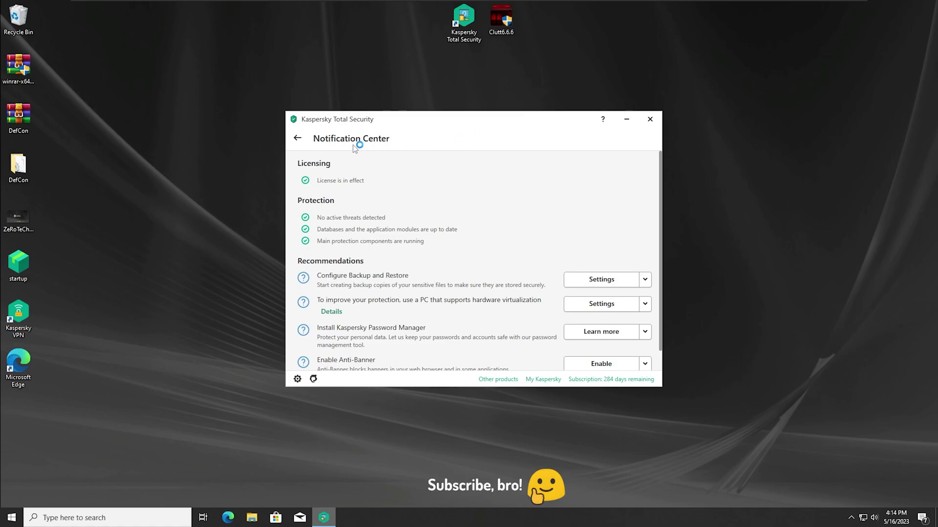
pyautogui.click(297, 139)
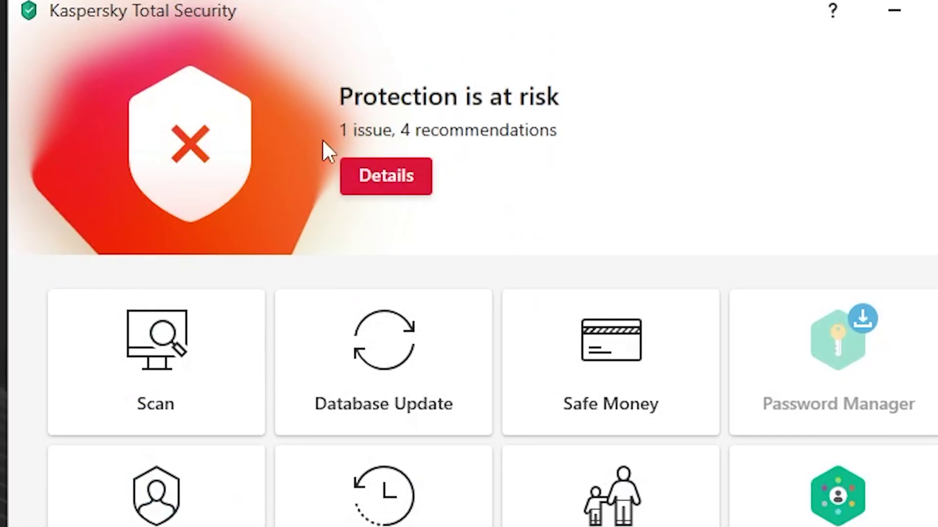
pyautogui.click(391, 176)
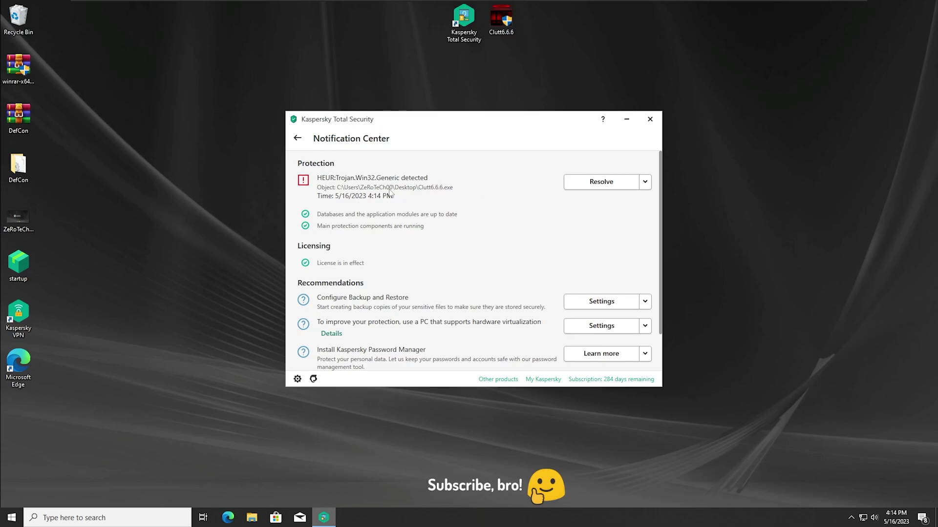
# Resolve the HEUR:Trojan.Win32.Generic detection with Disinfect and restart computer.
pyautogui.click(585, 186)
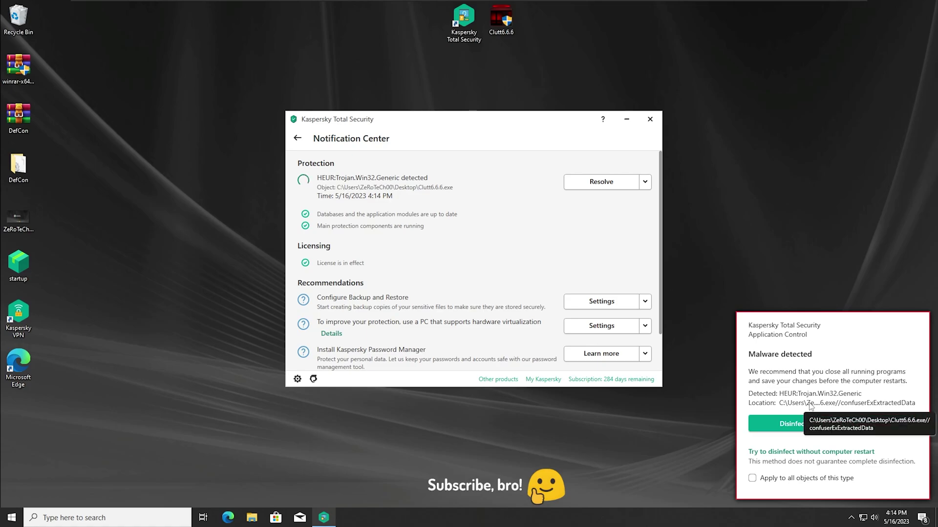
pyautogui.click(813, 424)
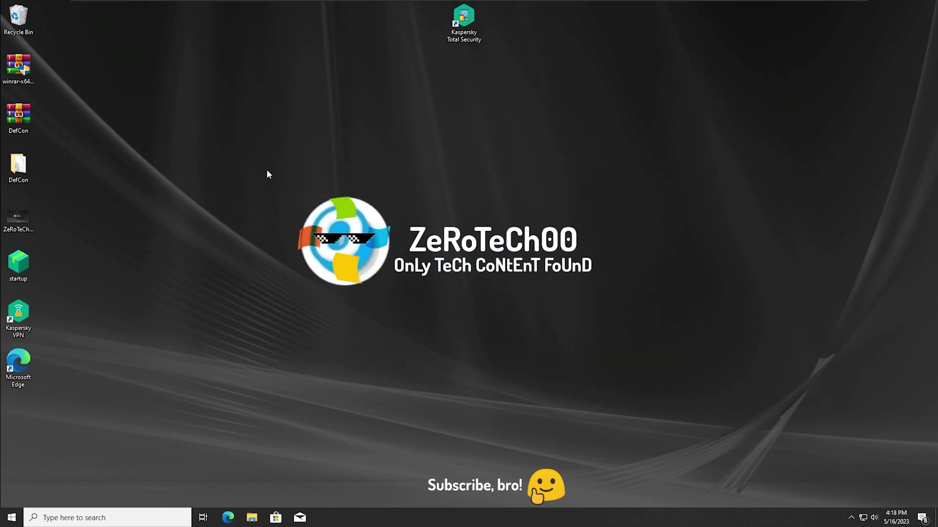
# Launch Task Manager from the taskbar in full view on its Details tab.
pyautogui.rightClick(417, 522)
pyautogui.click(493, 470)
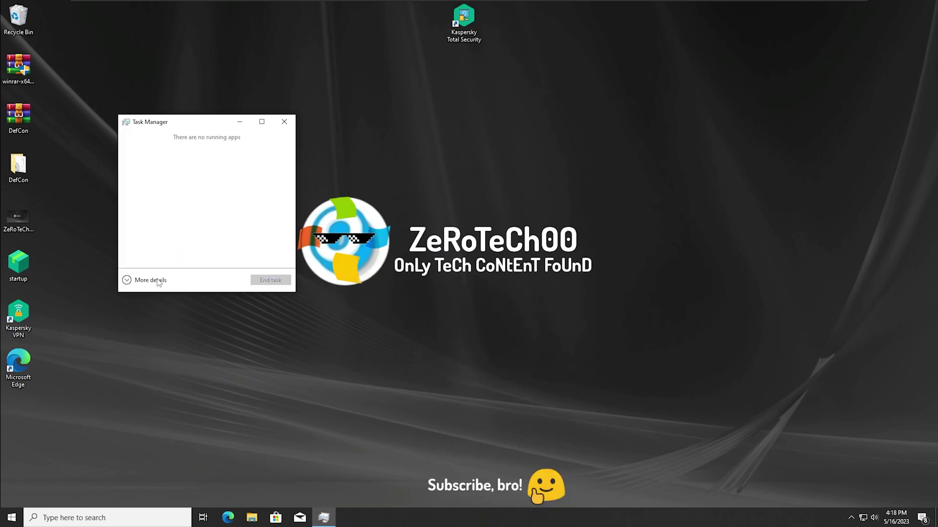
pyautogui.click(158, 281)
pyautogui.click(280, 147)
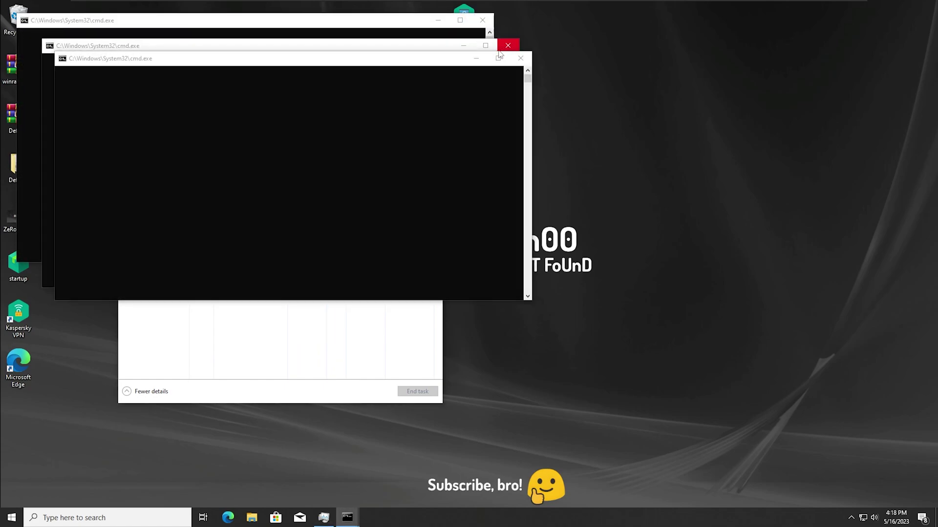
pyautogui.moveTo(223, 127); pyautogui.dragTo(253, 128)
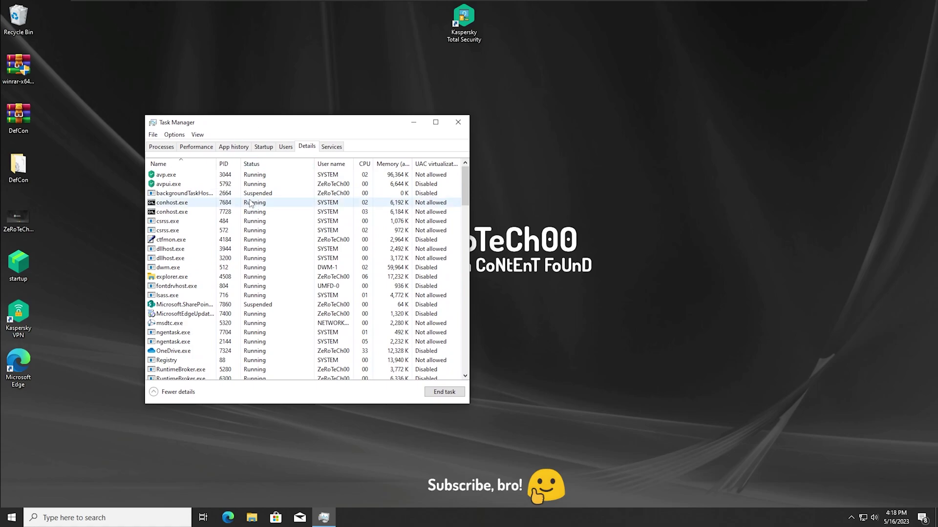
# Scroll through the running processes, checking Kaspersky's avp.exe and avpui.exe.
pyautogui.scroll(-10, 252, 220)
pyautogui.scroll(-10, 227, 261)
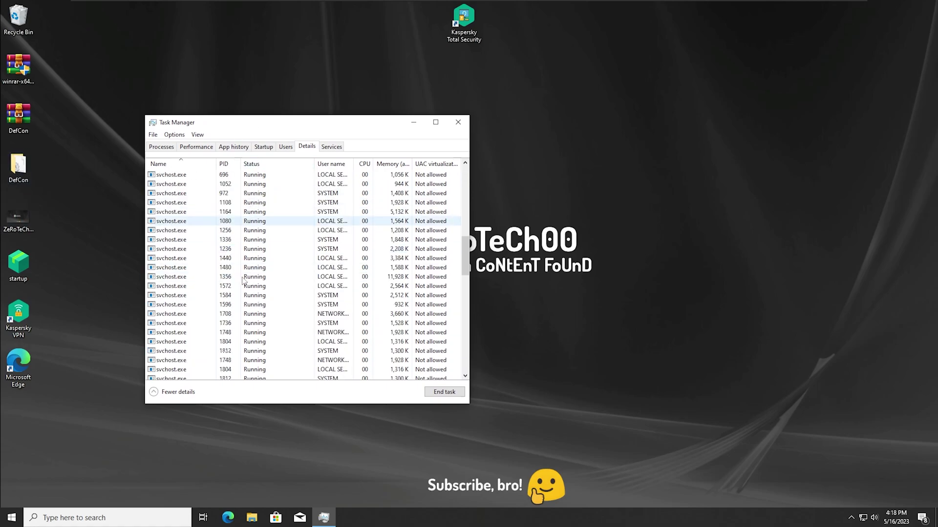
pyautogui.scroll(-5, 243, 278)
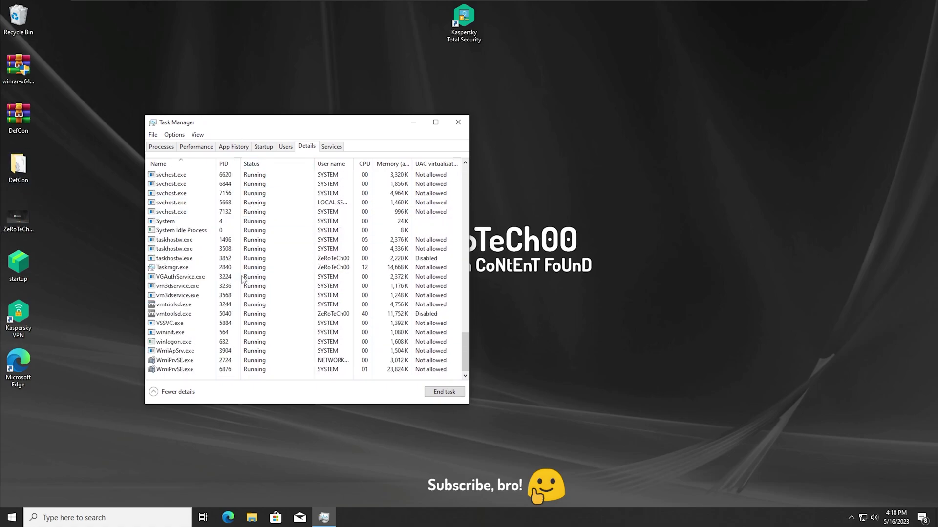
pyautogui.scroll(15, 207, 287)
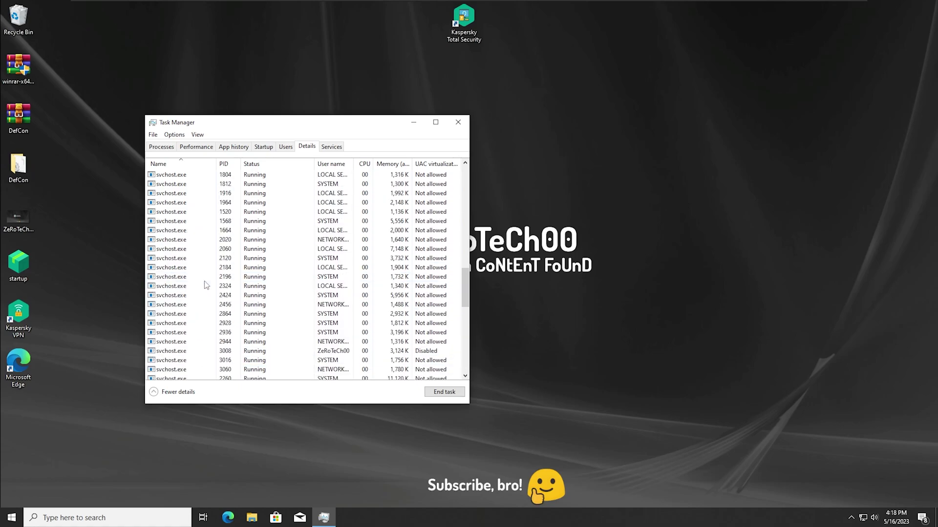
pyautogui.scroll(1, 206, 285)
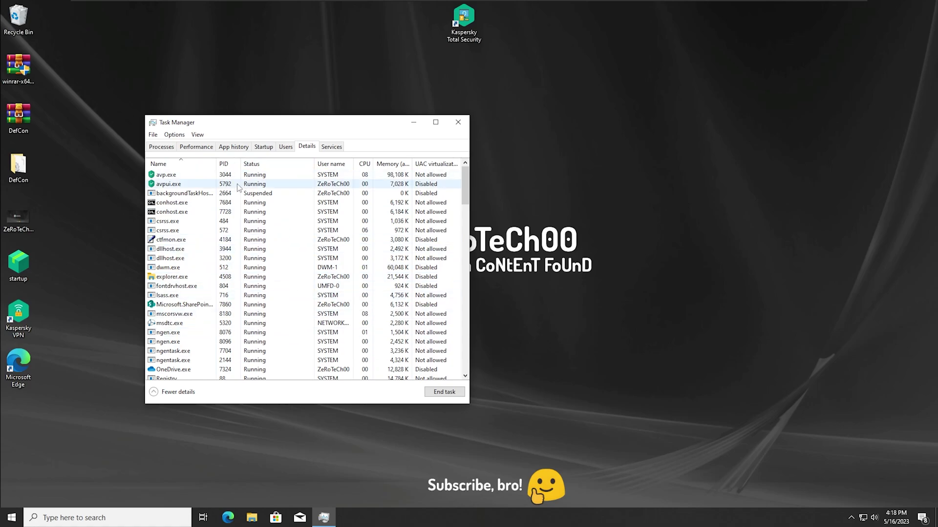
pyautogui.scroll(-3, 215, 274)
pyautogui.scroll(3, 187, 360)
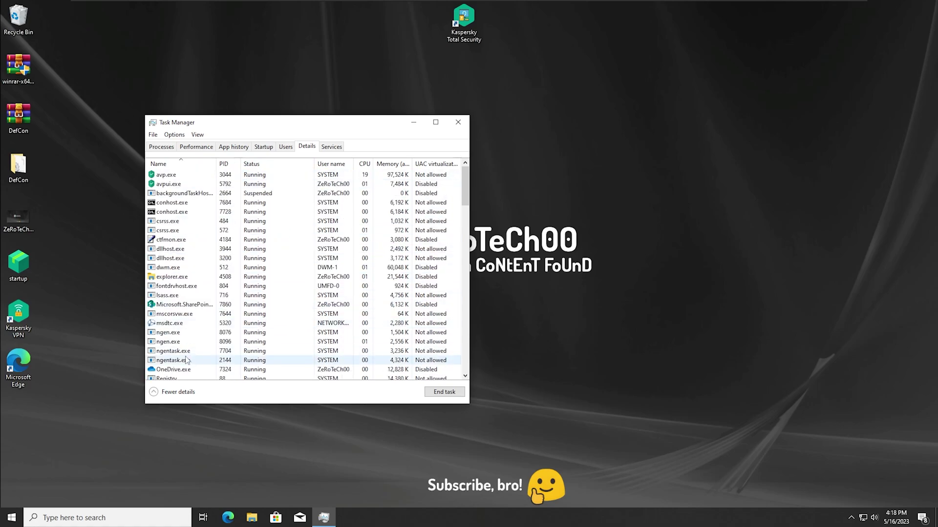
pyautogui.scroll(-15, 245, 341)
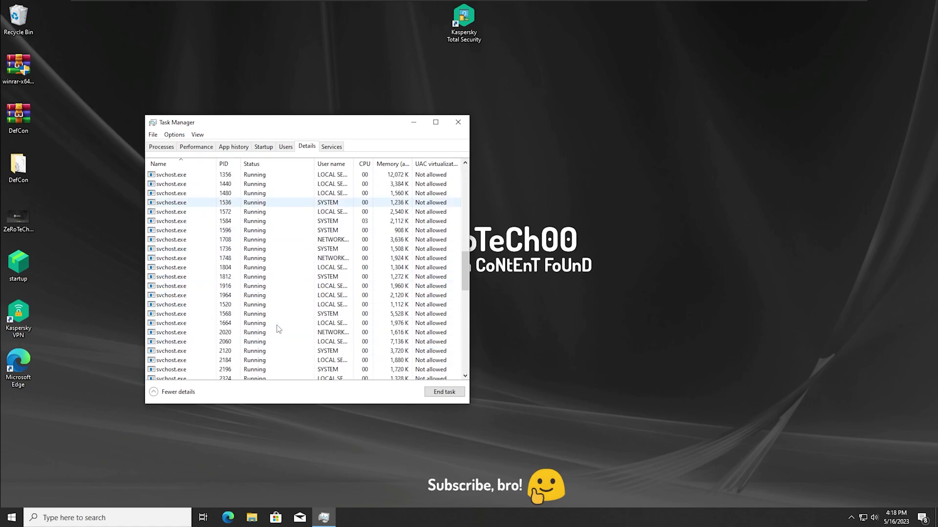
pyautogui.scroll(-5, 283, 318)
pyautogui.moveTo(465, 352); pyautogui.dragTo(474, 168)
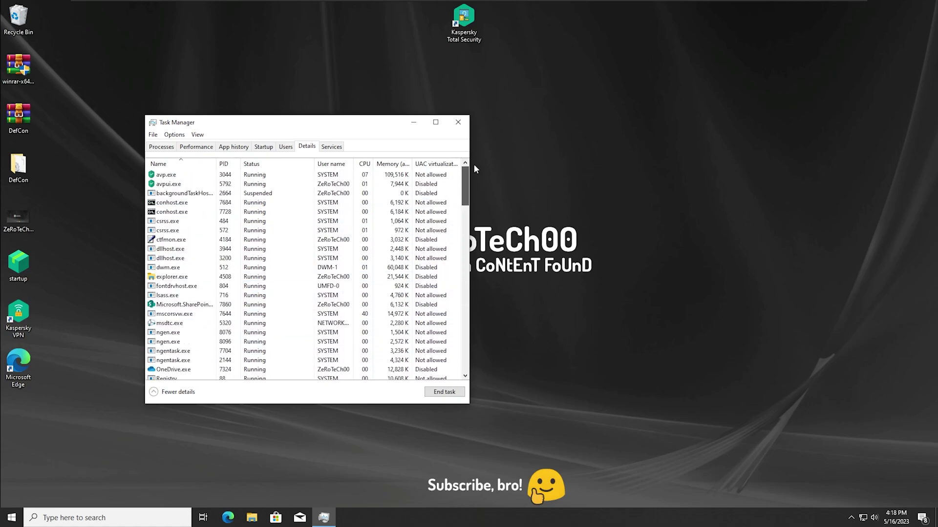